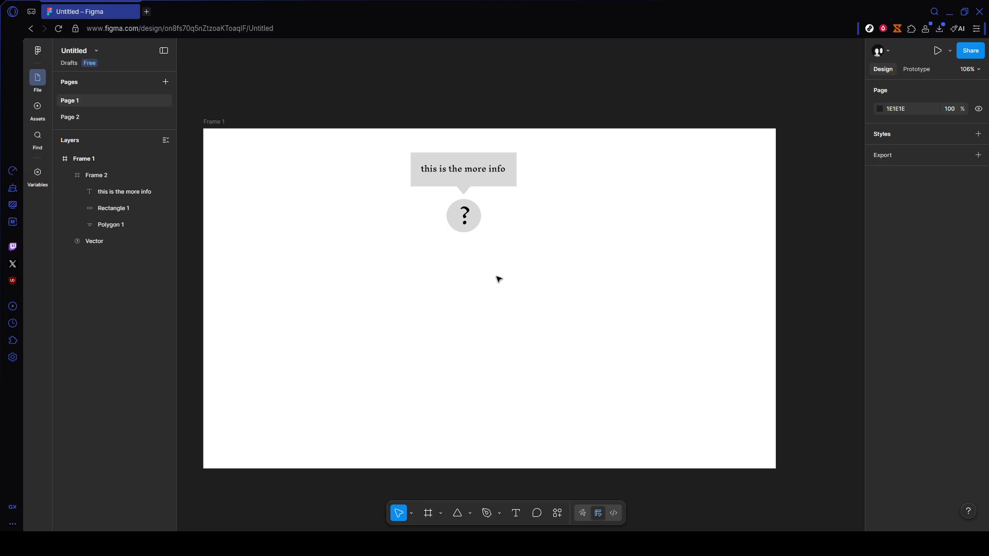
Step: Create a component from the tooltip frame and the question-mark icon together
drag(378, 145, 552, 257)
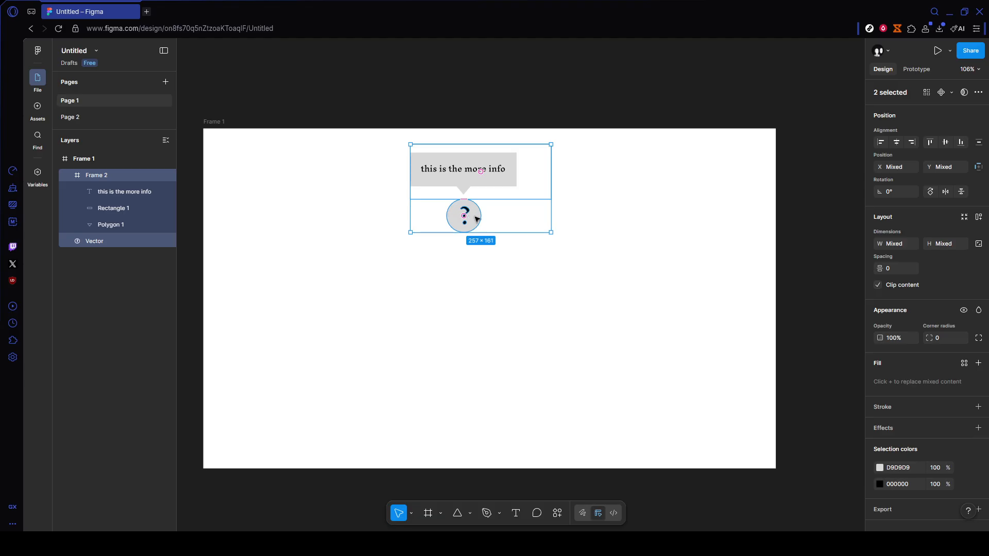
right_click(485, 183)
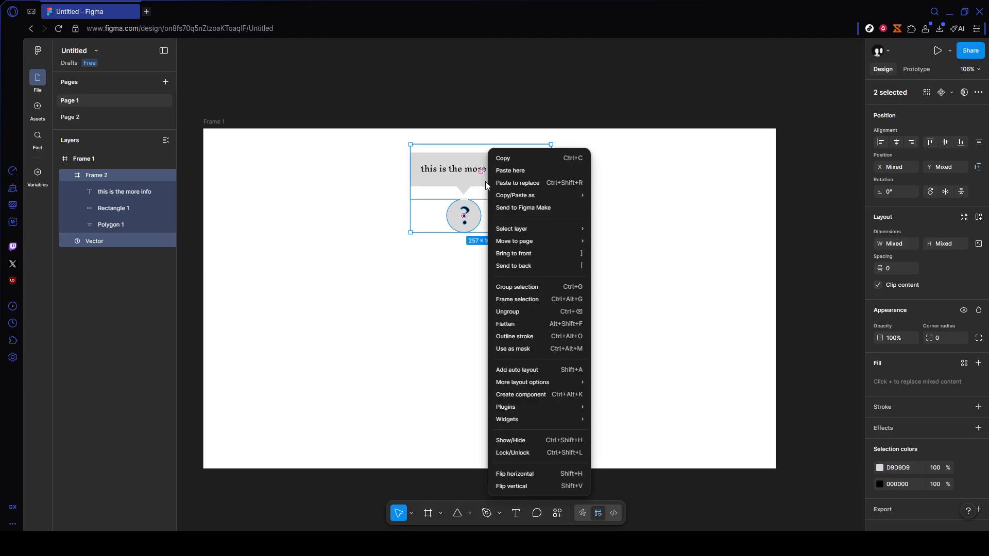
click(521, 394)
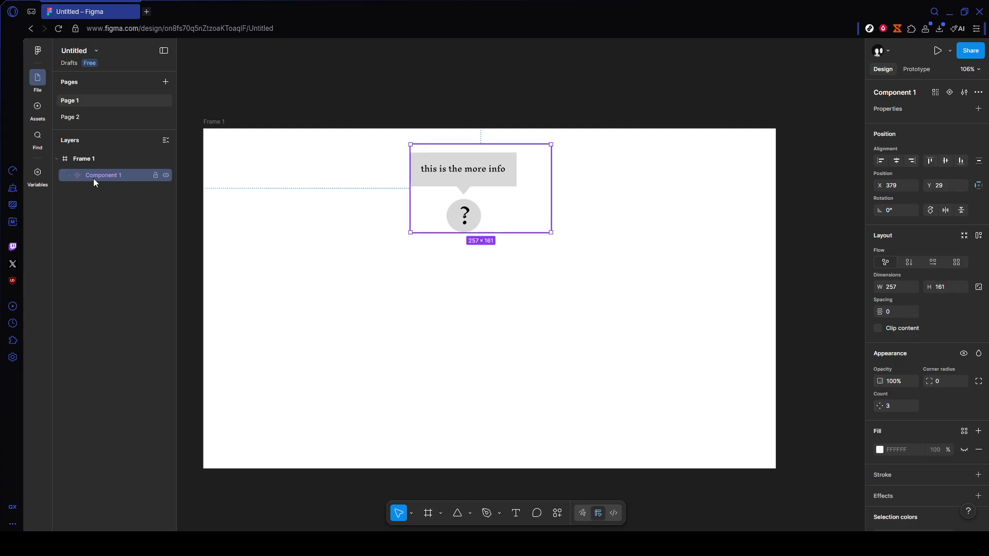
Step: Add a second variant to Component 1
click(70, 175)
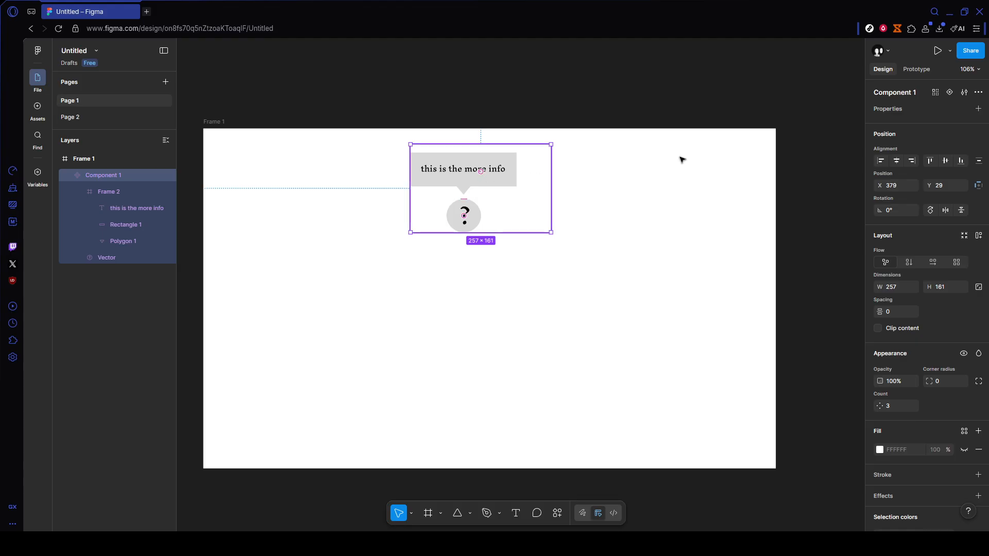
click(949, 93)
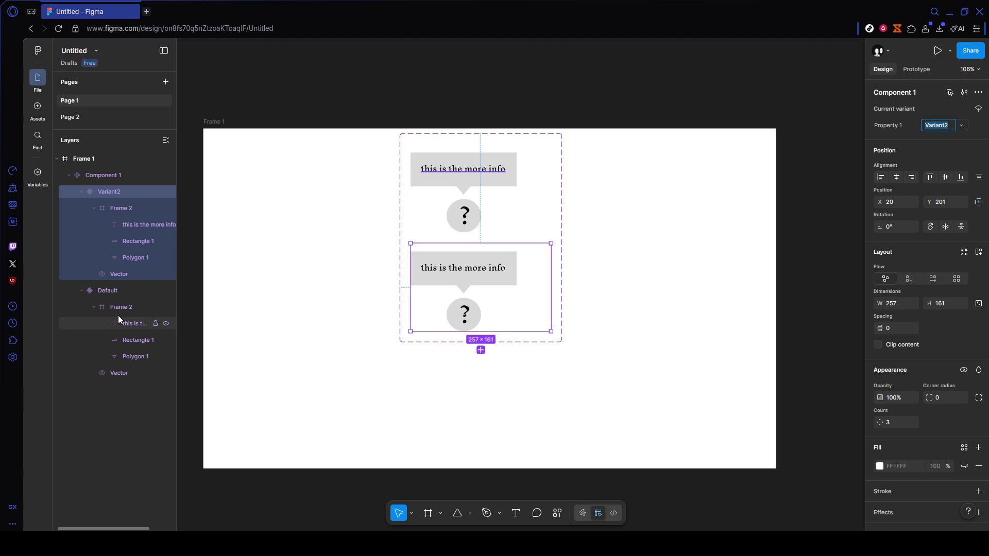
Step: Hide the tooltip bubble frame in the Default variant so only the question mark shows
click(131, 291)
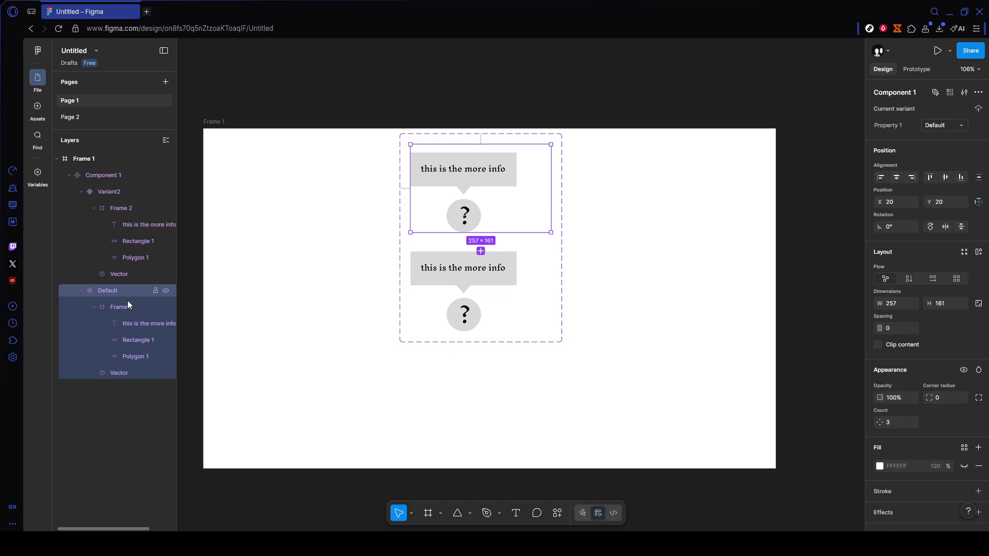
click(170, 307)
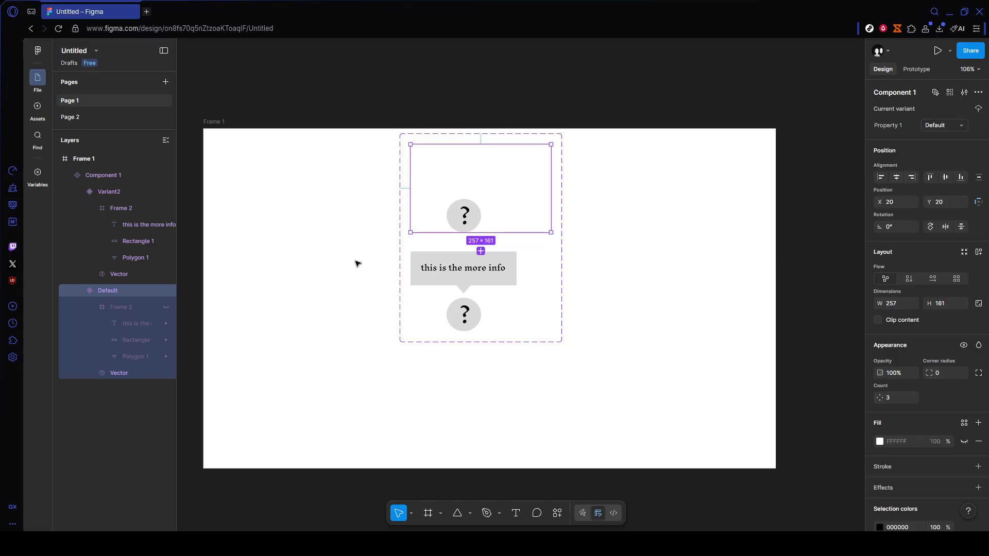
Step: Add a prototype interaction from the Default variant to Variant2
click(128, 191)
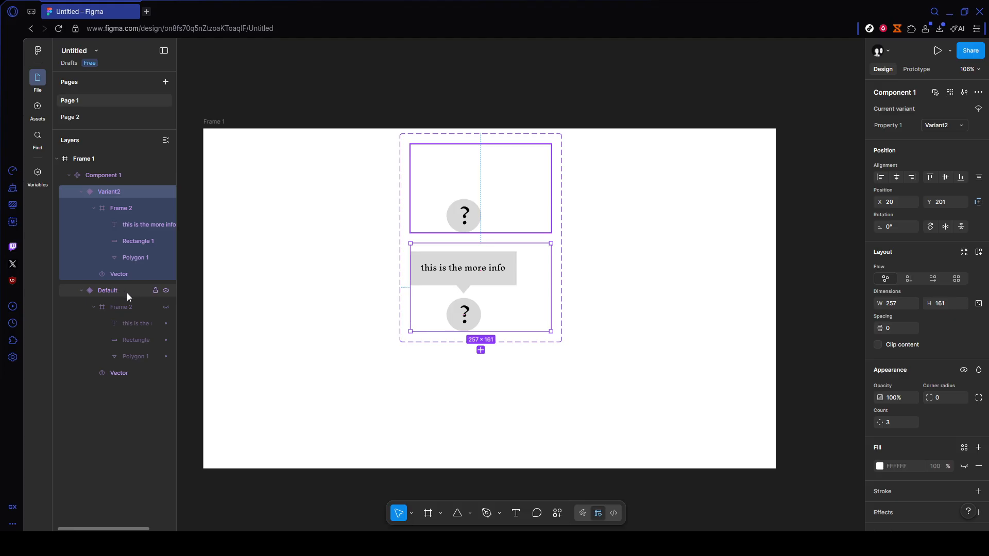
drag(126, 293, 133, 286)
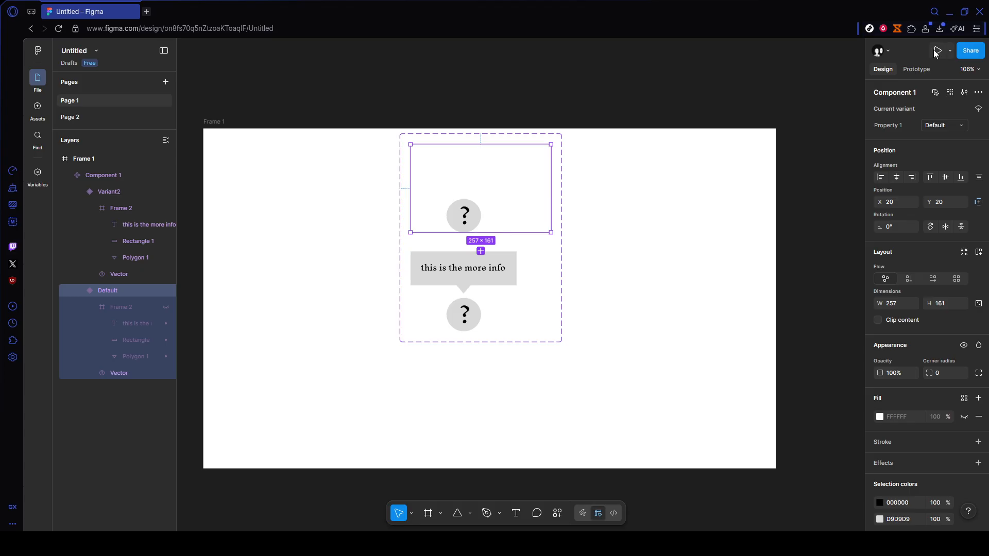
click(908, 70)
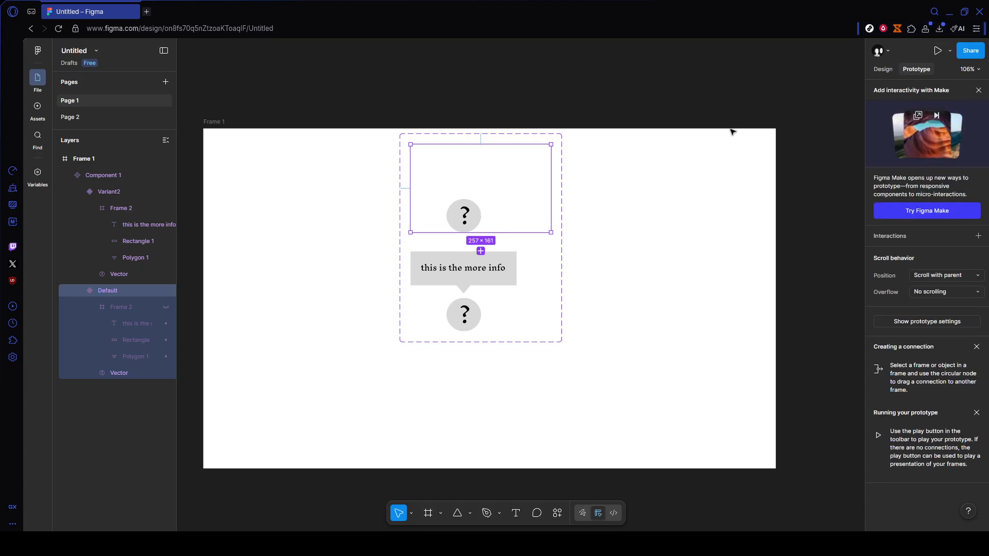
mouse_move(482, 233)
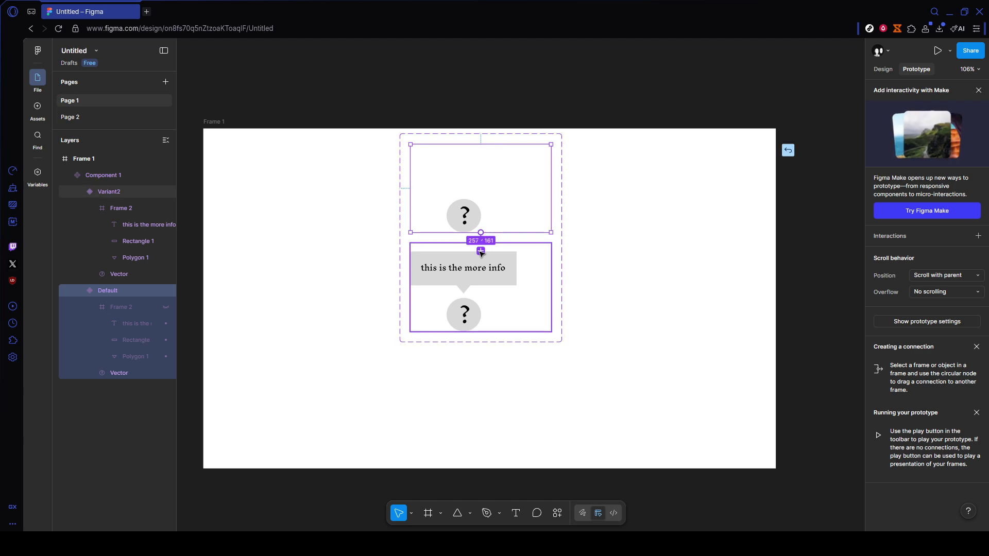
click(480, 252)
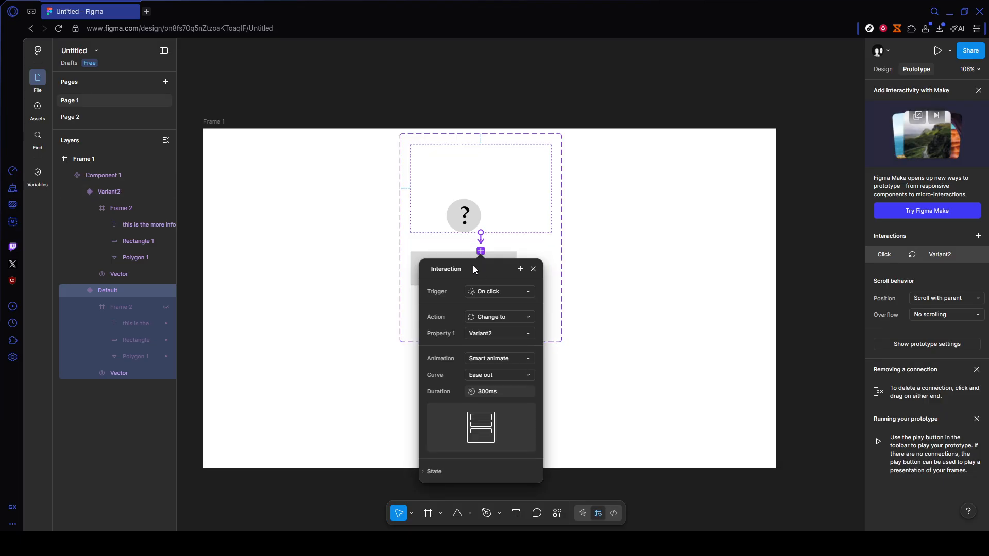
Step: Set the interaction trigger to While hovering, with Smart animate animation and Change to action, then close the panel
click(499, 291)
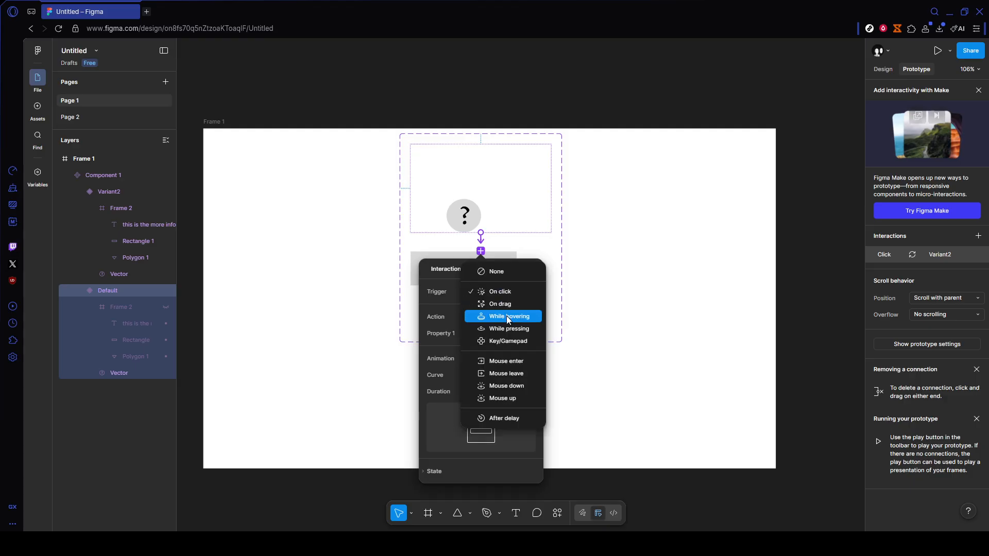
click(506, 316)
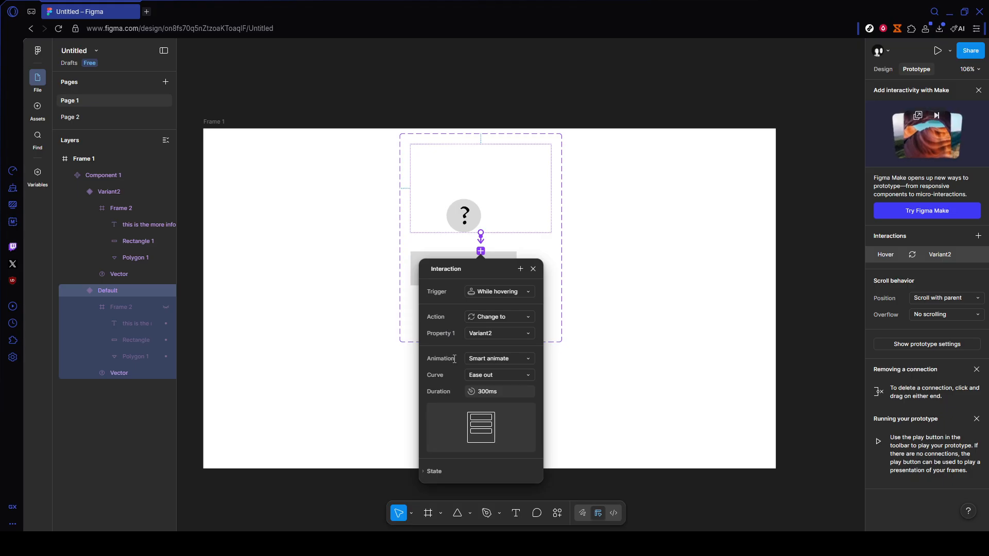
click(504, 358)
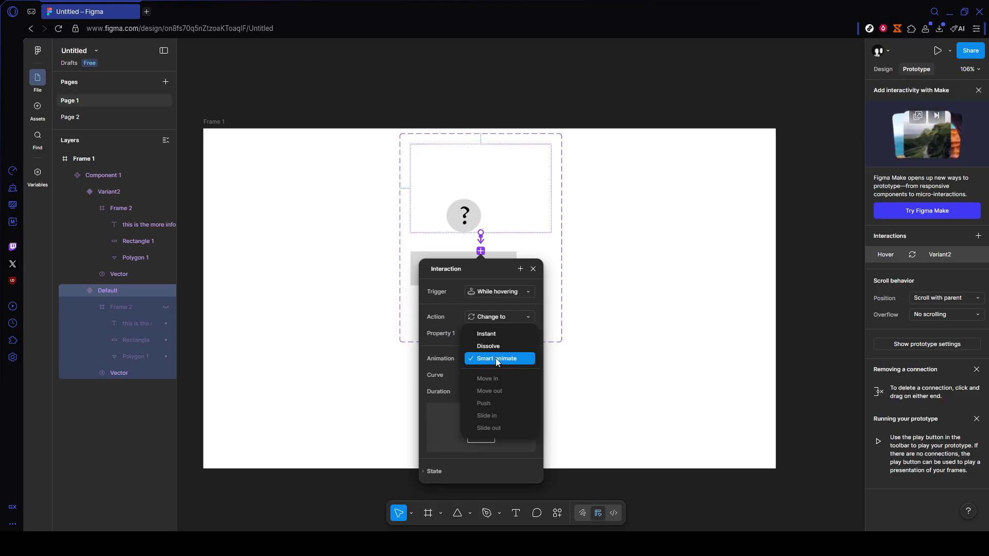
click(496, 359)
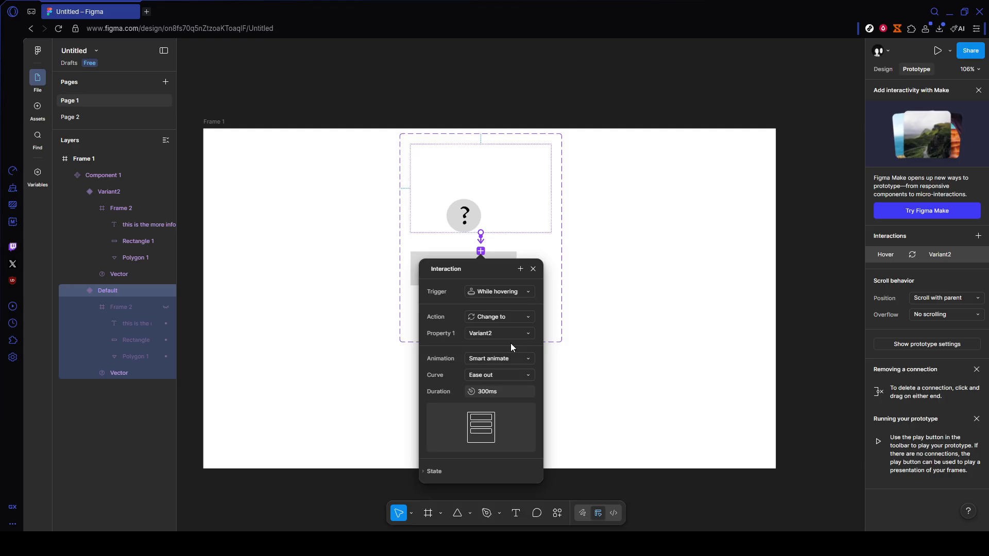
click(498, 318)
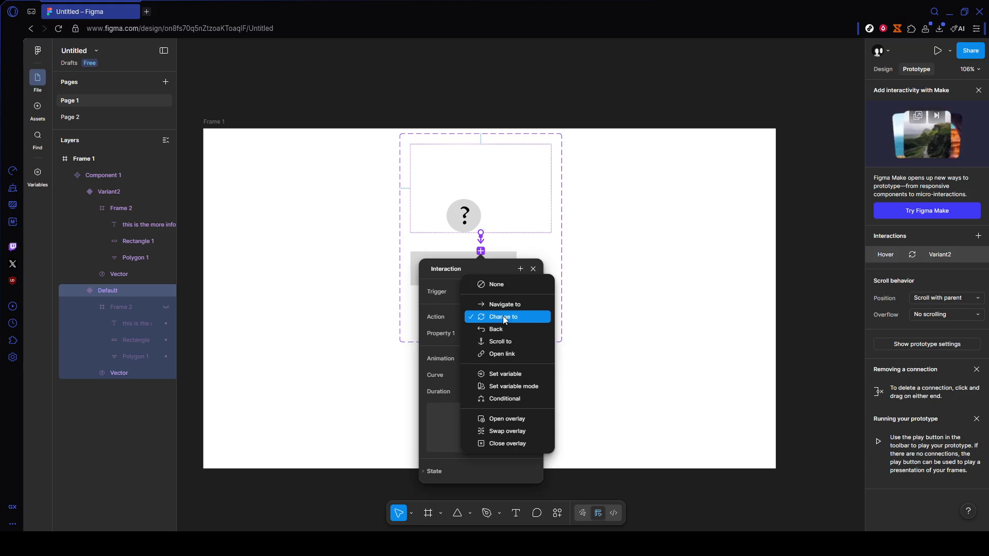
click(507, 319)
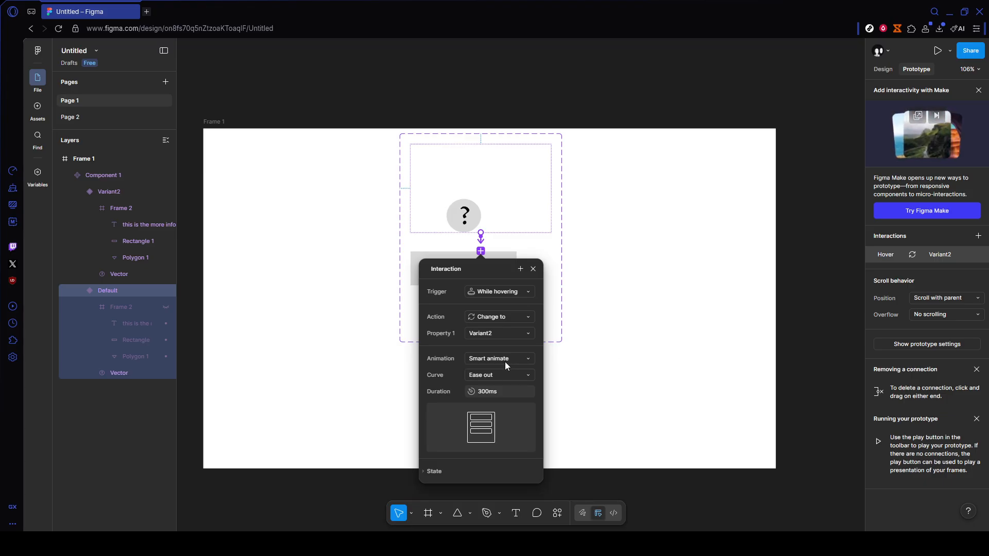
click(641, 339)
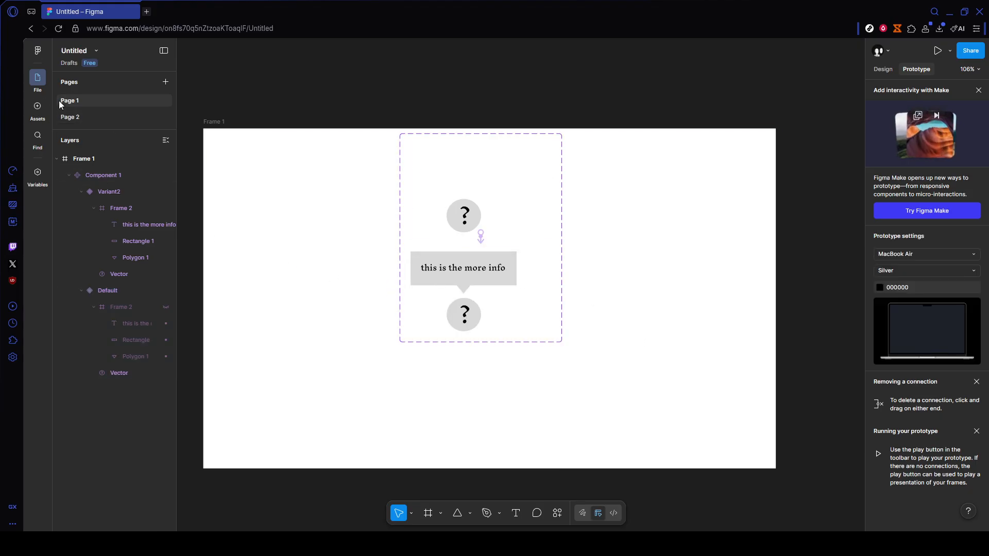
Step: Place an instance of Component 1 from the assets into the frame's lower-right area
click(41, 106)
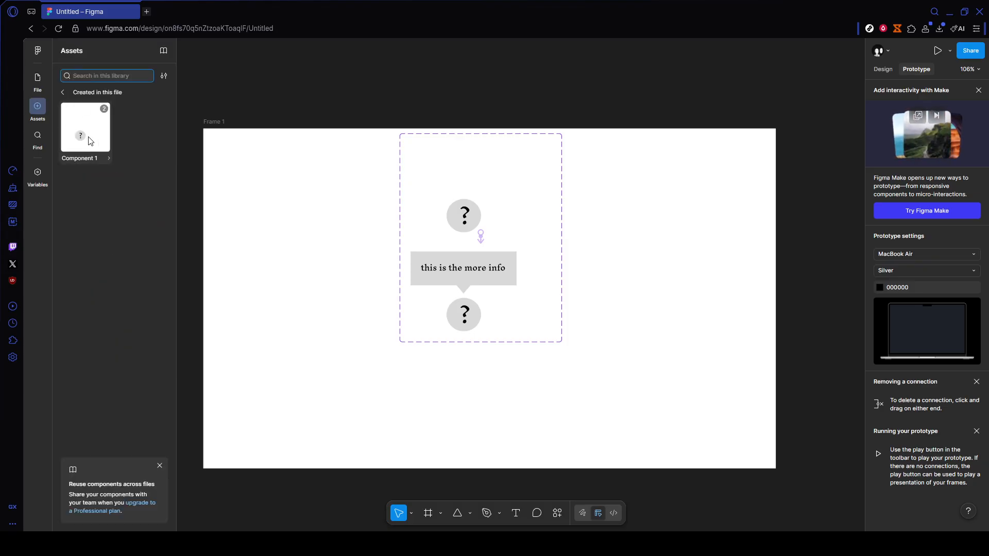
drag(90, 141, 713, 397)
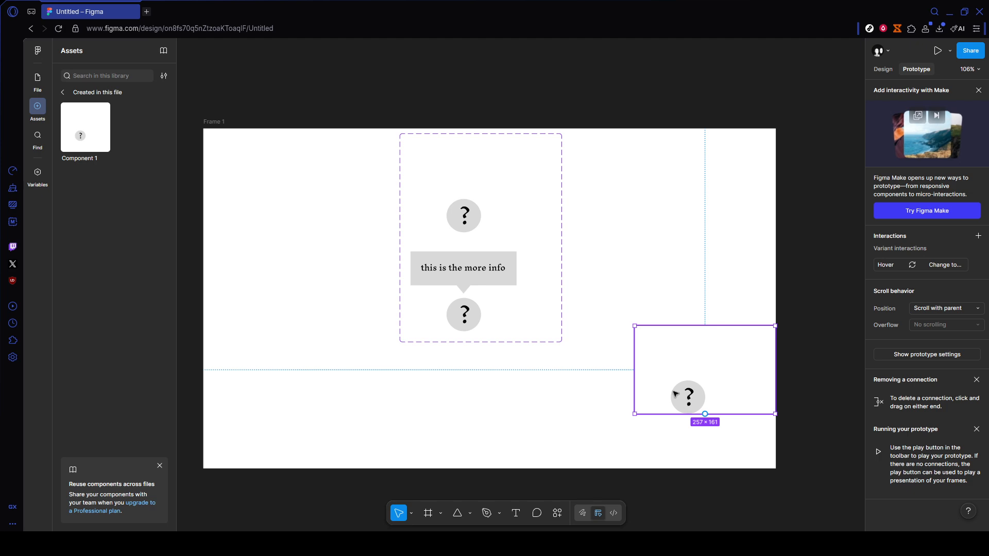
click(528, 425)
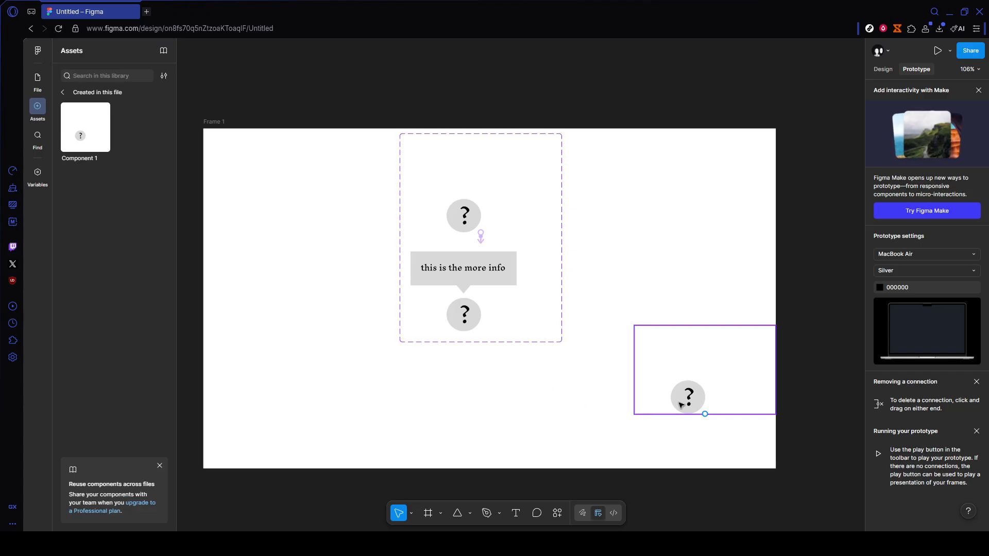
drag(673, 394, 653, 392)
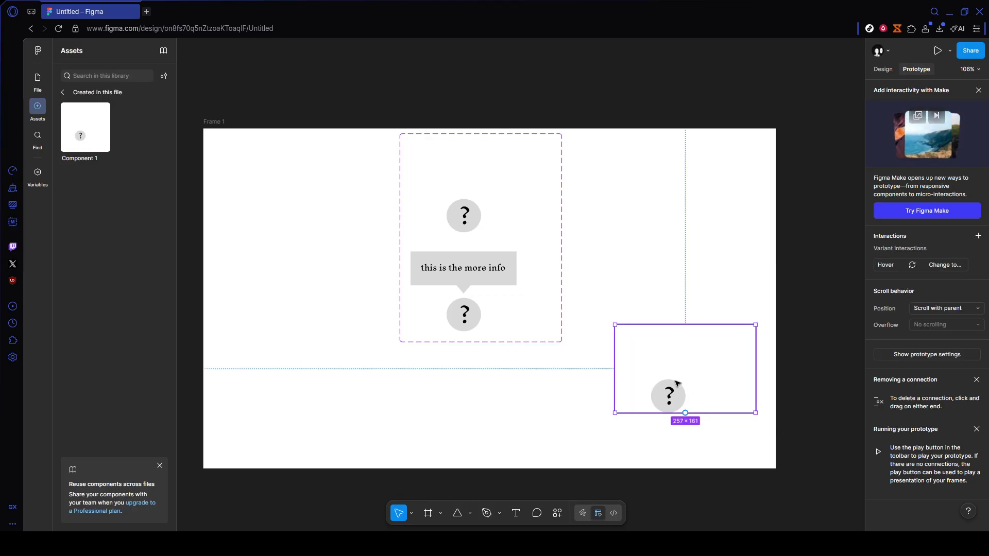
click(585, 424)
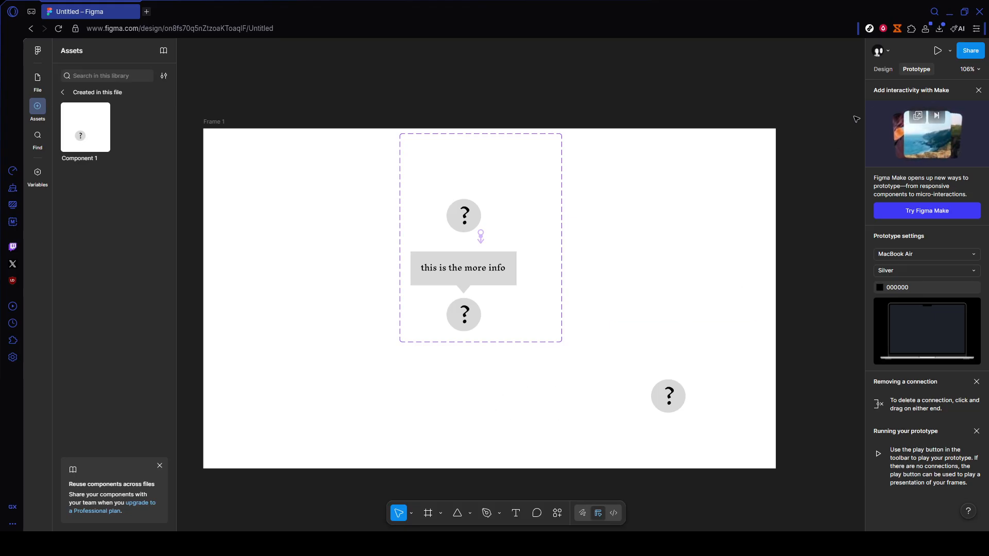
Step: Present the prototype and hover over the placed instance to test the tooltip
click(938, 53)
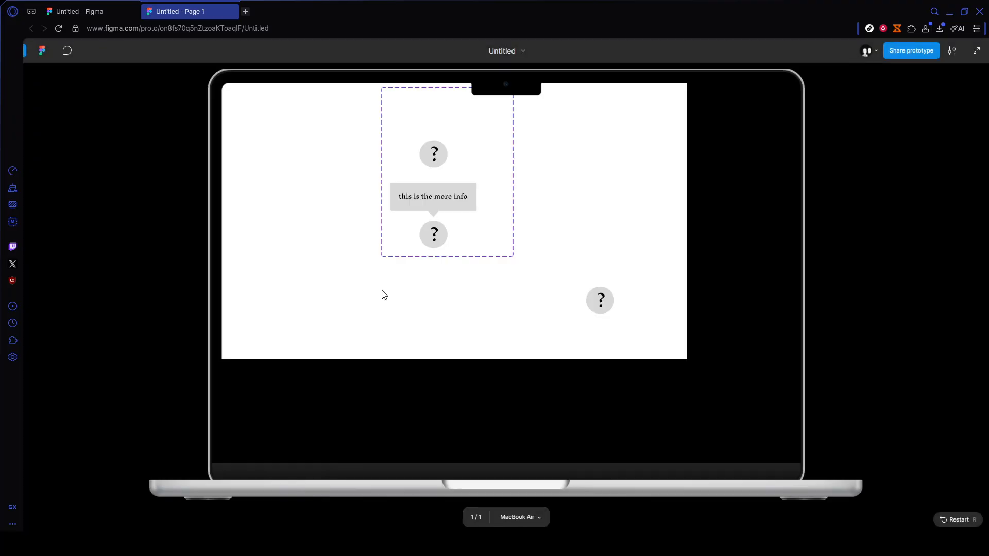
mouse_move(599, 302)
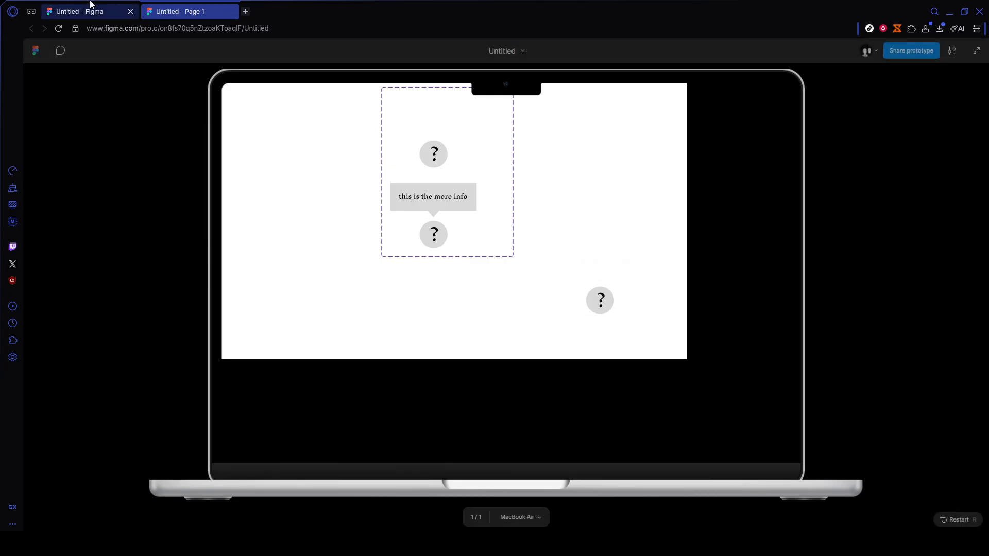
click(122, 14)
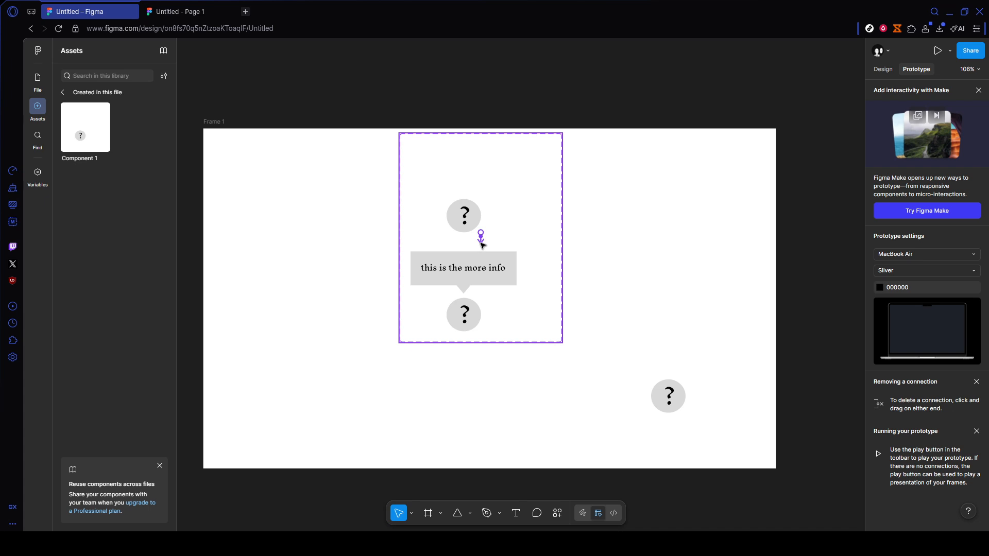
click(172, 6)
mouse_move(601, 303)
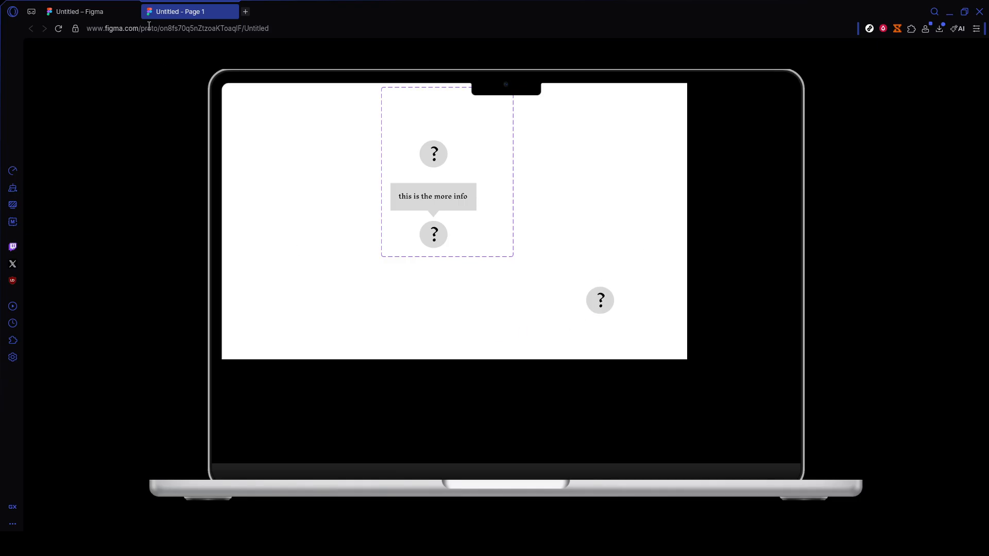
Step: Place another Component 1 instance at the frame's top-left corner
click(78, 12)
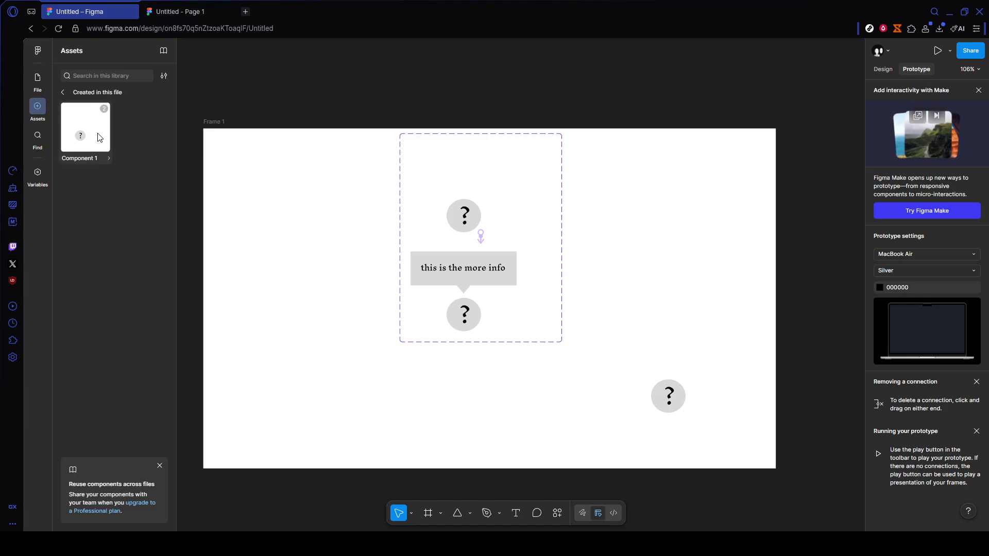
drag(82, 137, 278, 193)
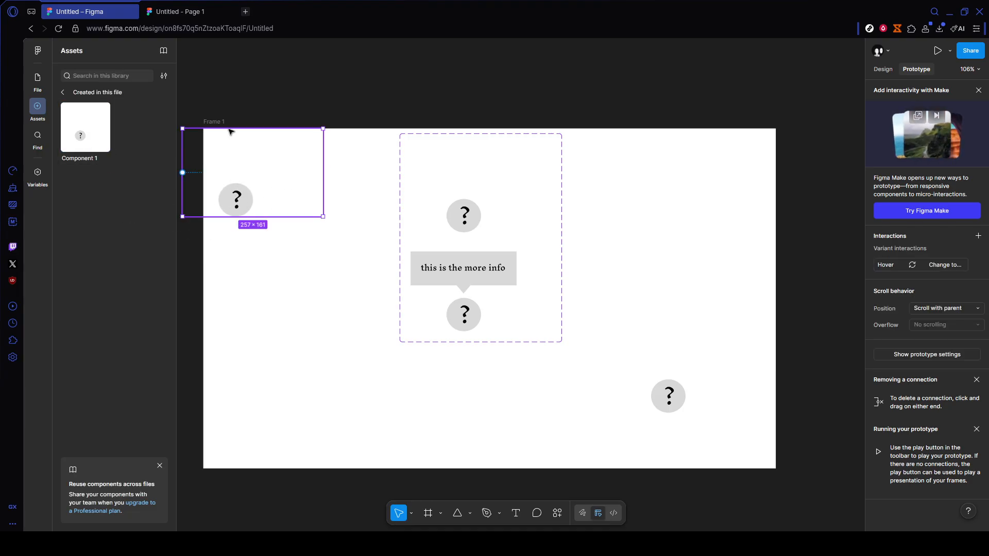
Step: Return to the prototype preview and hover over the new instance to test it
click(180, 11)
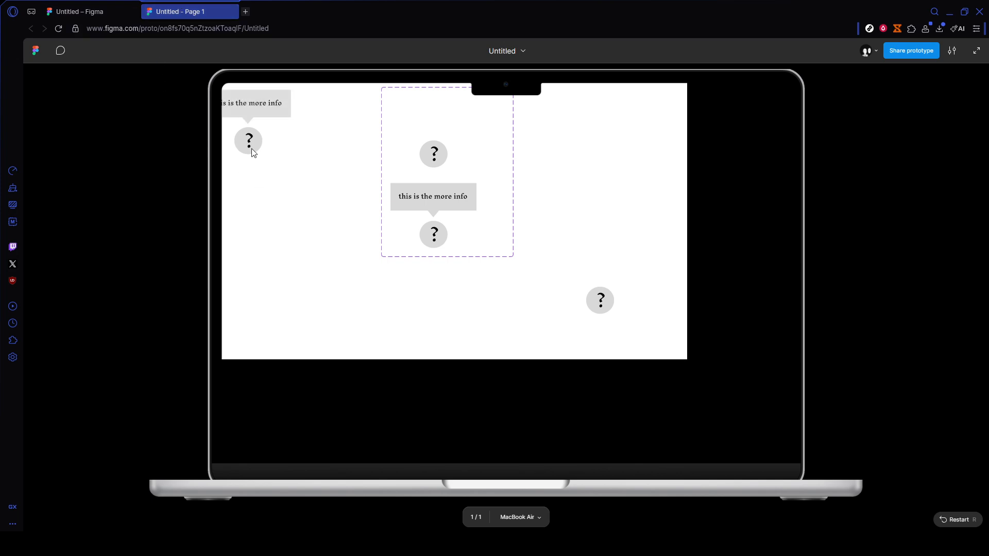
mouse_move(252, 150)
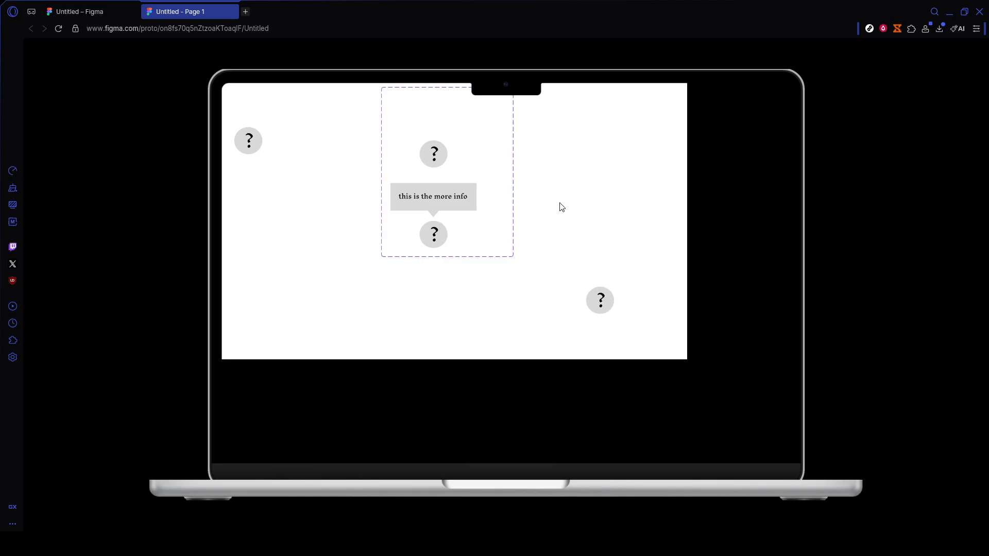
click(58, 6)
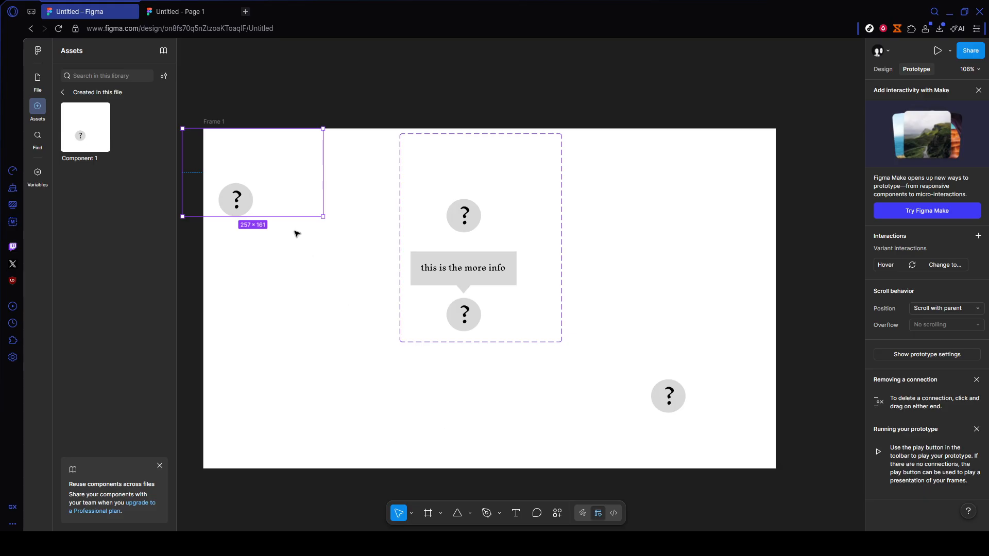
click(203, 15)
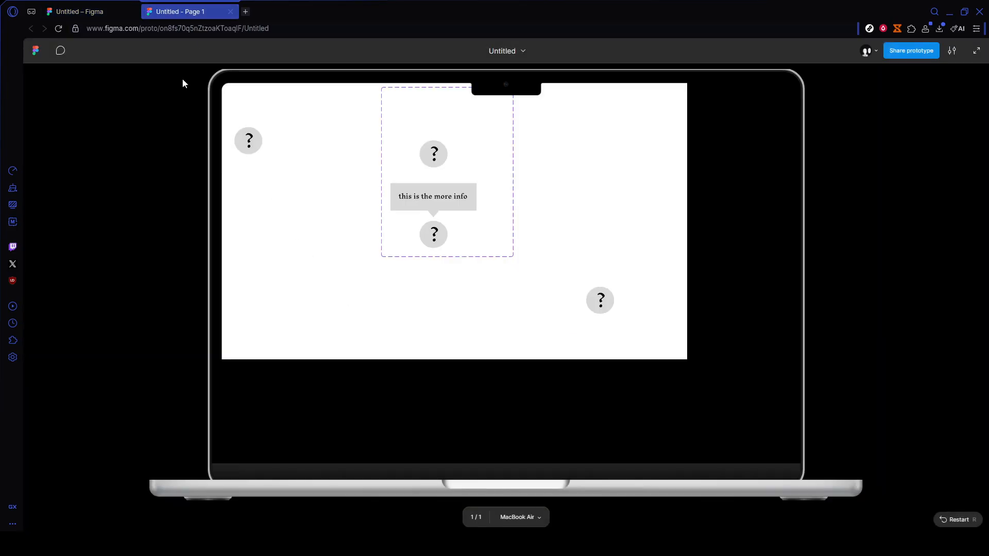